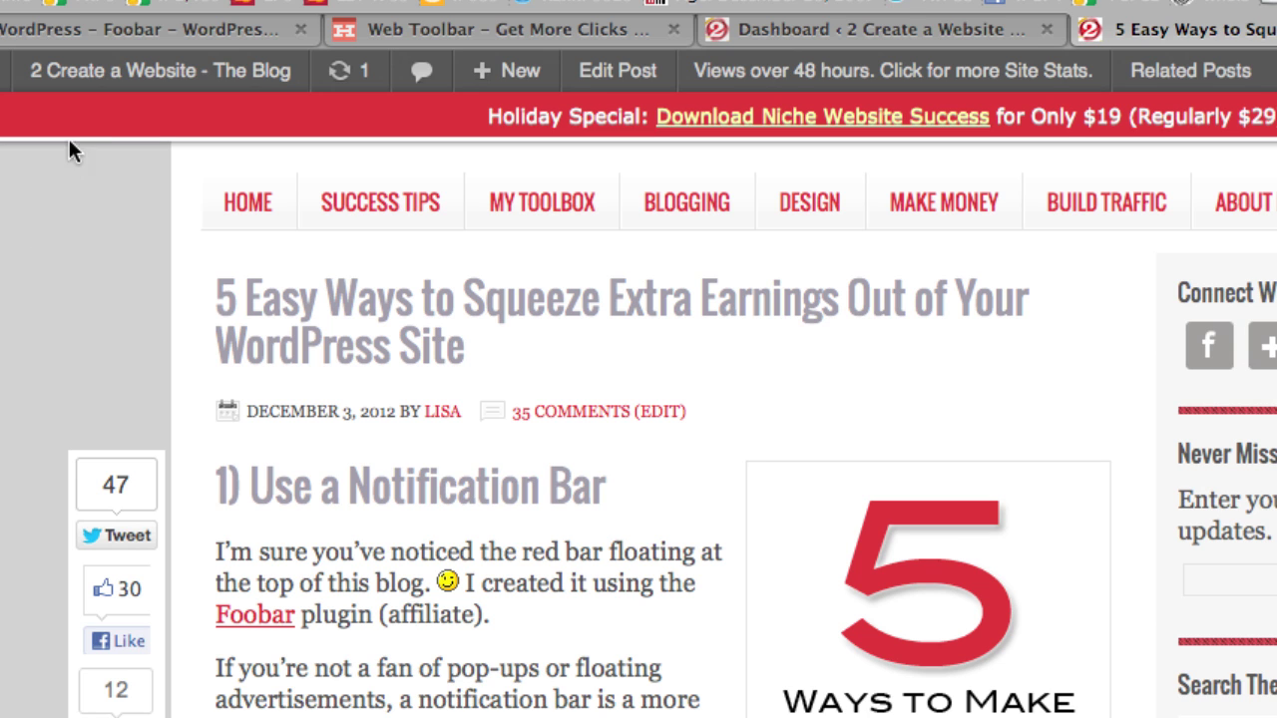
Compare the CodeCanyon Foobar page with the Hello Bar site, then return to the WordPress Dashboard.
click(72, 36)
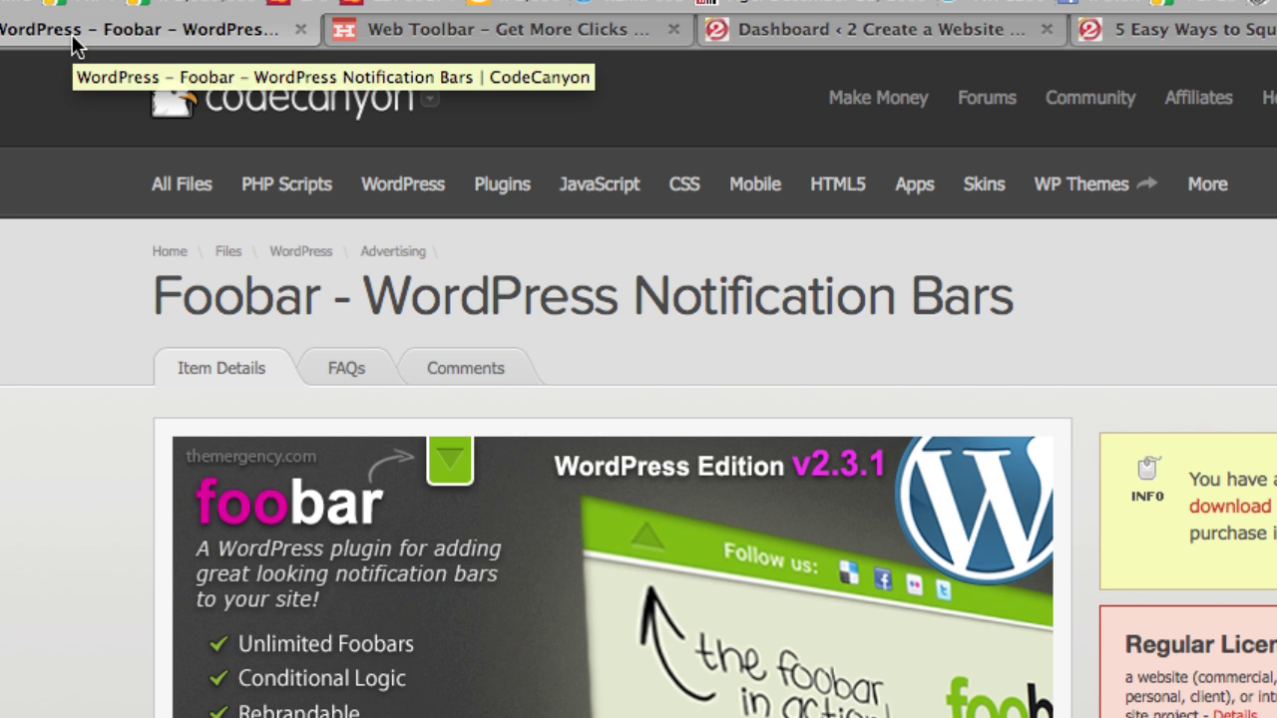
click(376, 28)
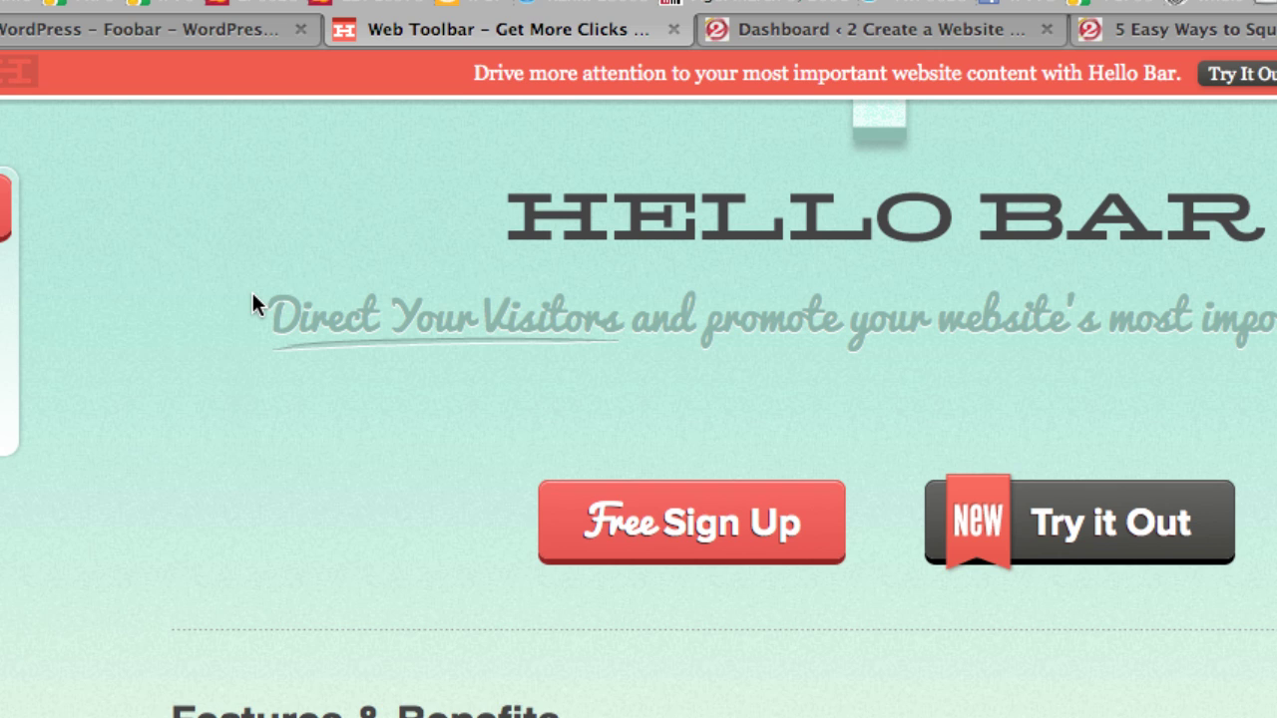
click(157, 31)
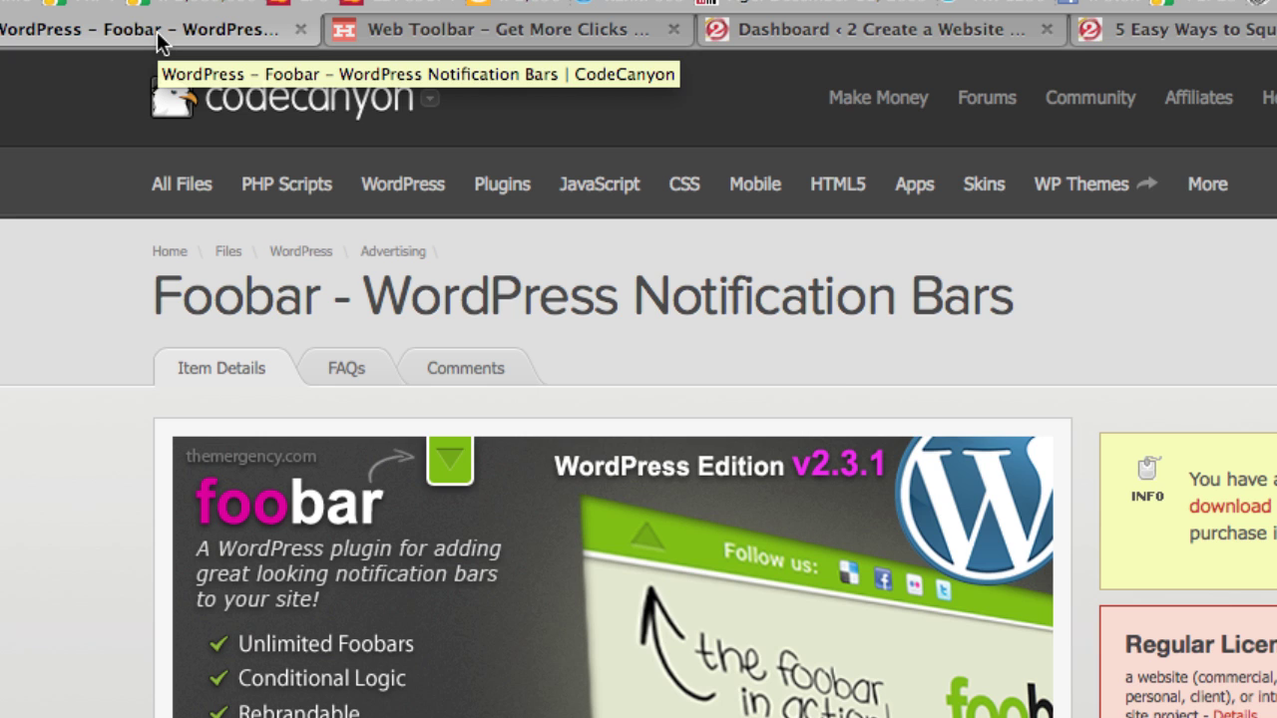
click(819, 31)
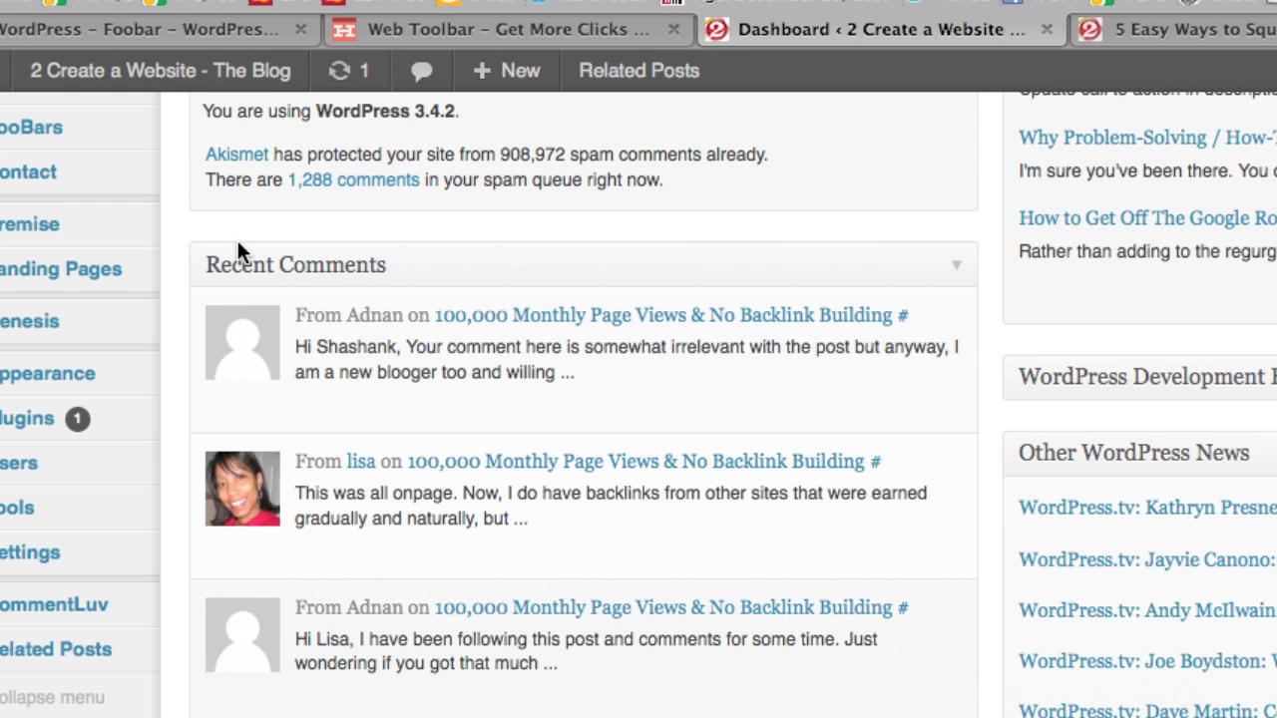
Create a new FooBar titled 'Foobar Name', leaving its #dd0000 background colour unchanged.
mouse_move(84, 132)
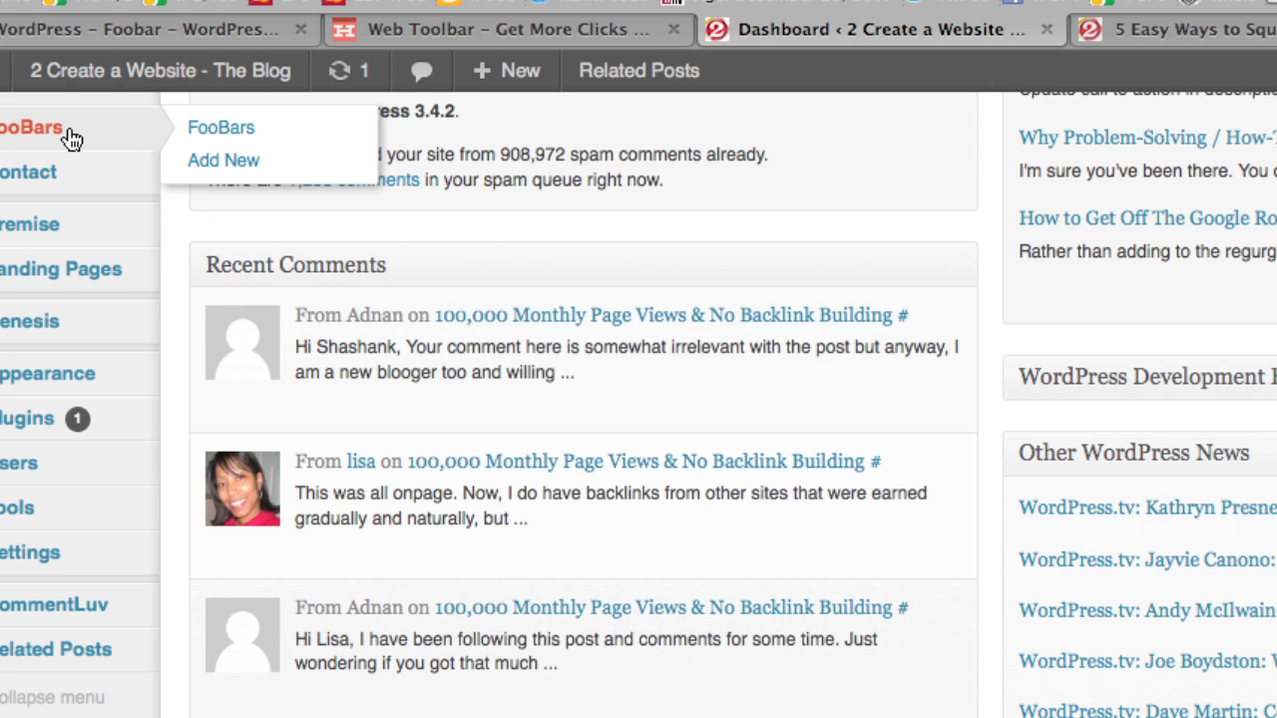
mouse_move(122, 573)
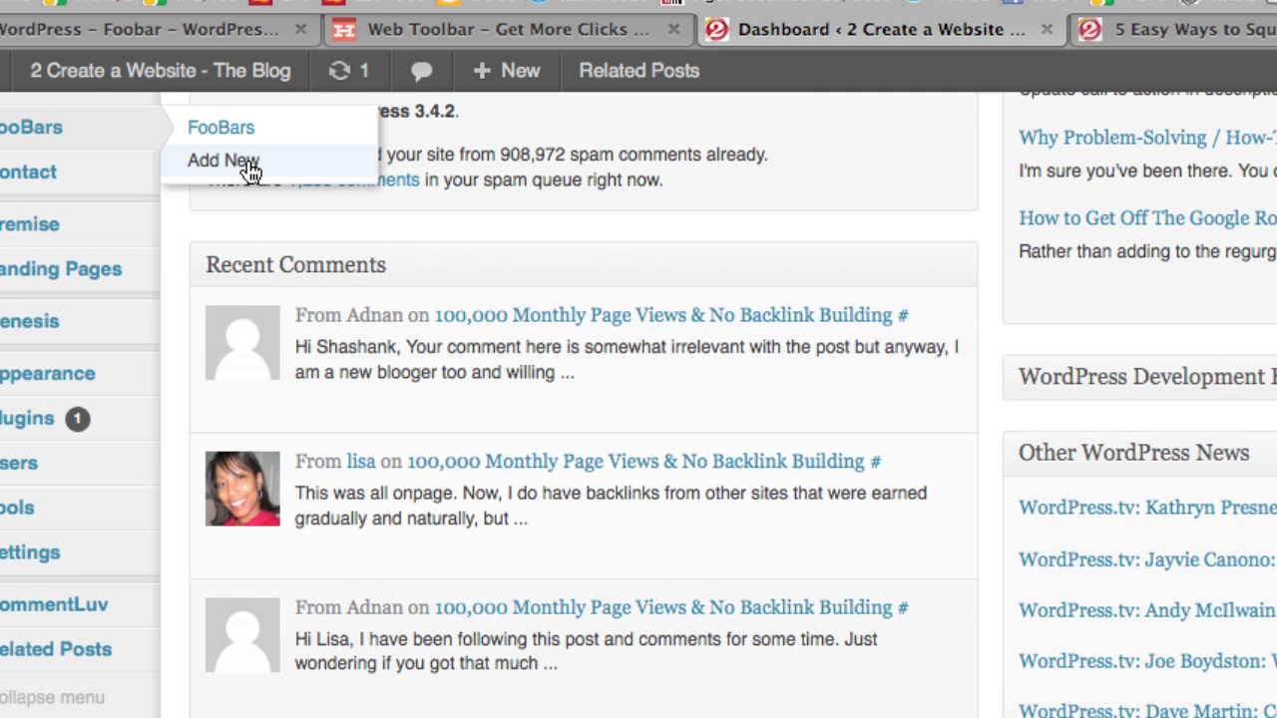
click(247, 166)
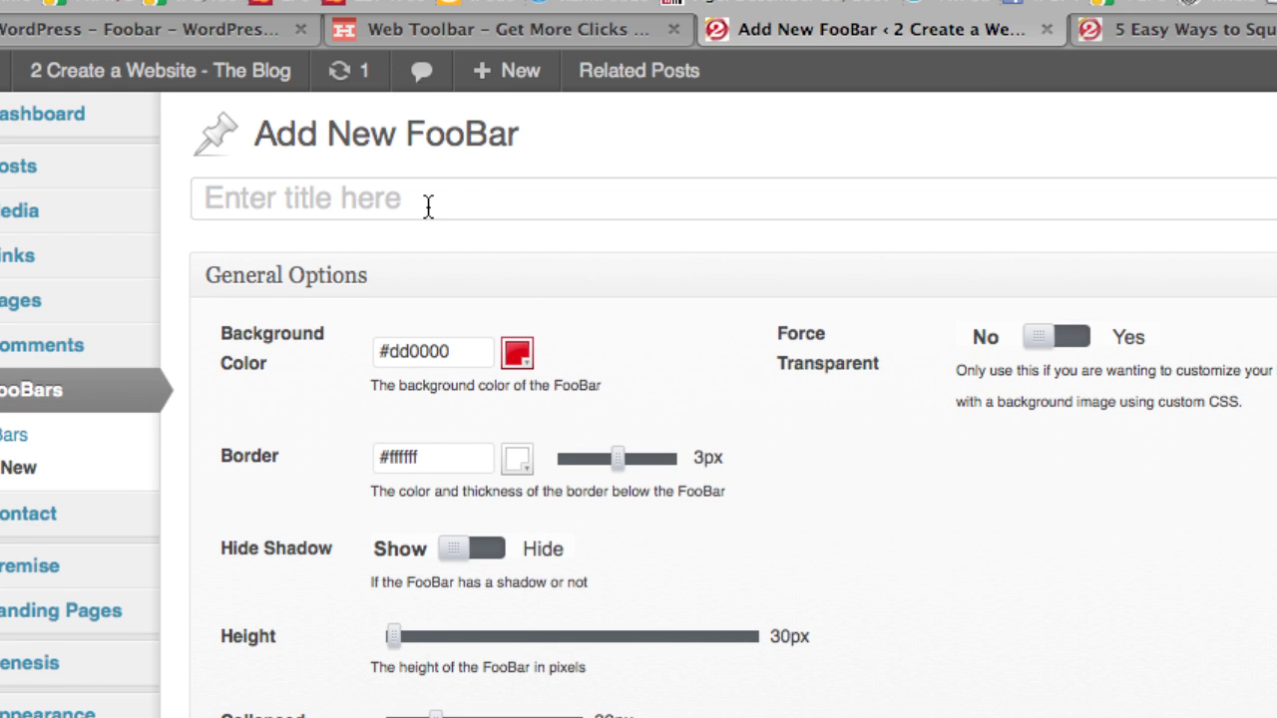
text(Foobar)
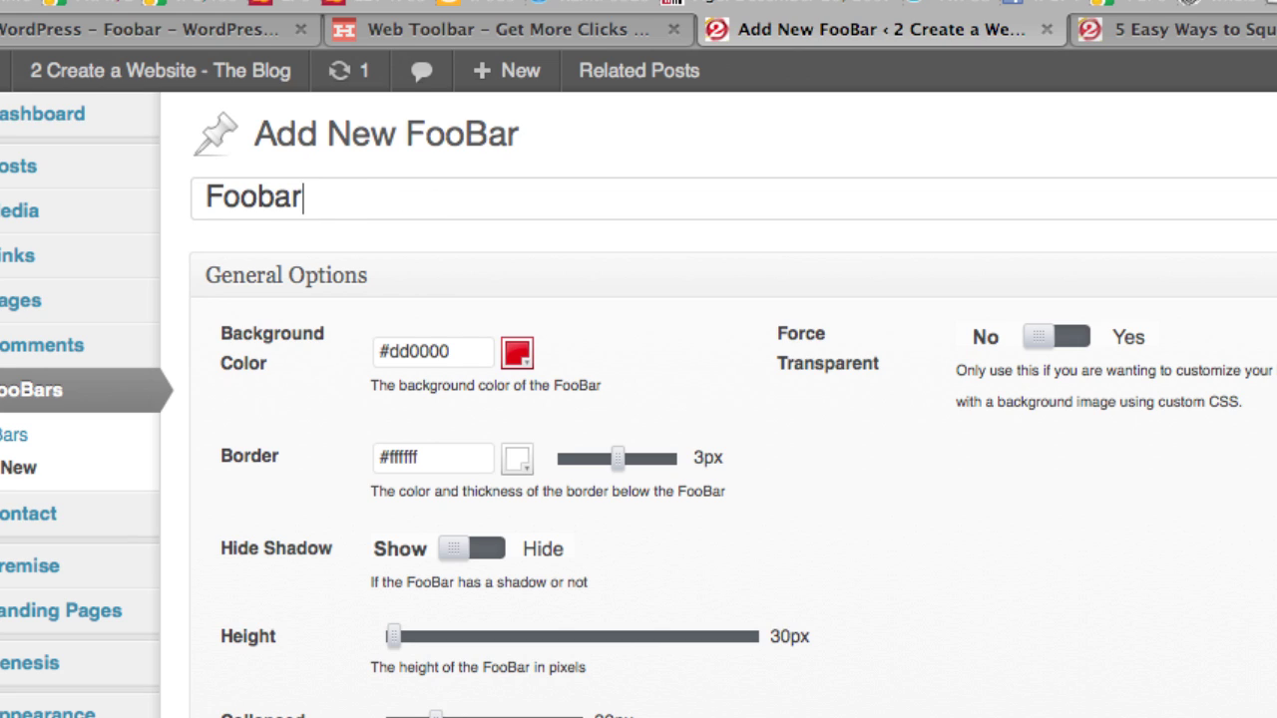
text( Name)
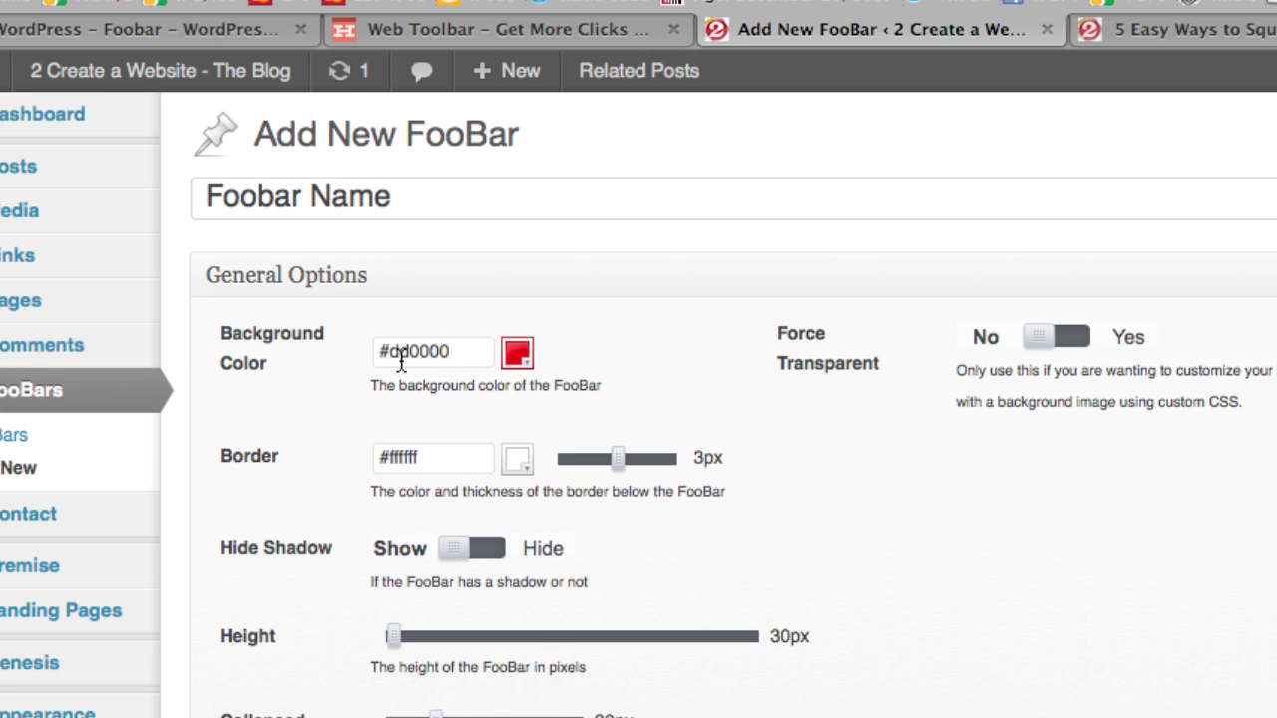
click(519, 355)
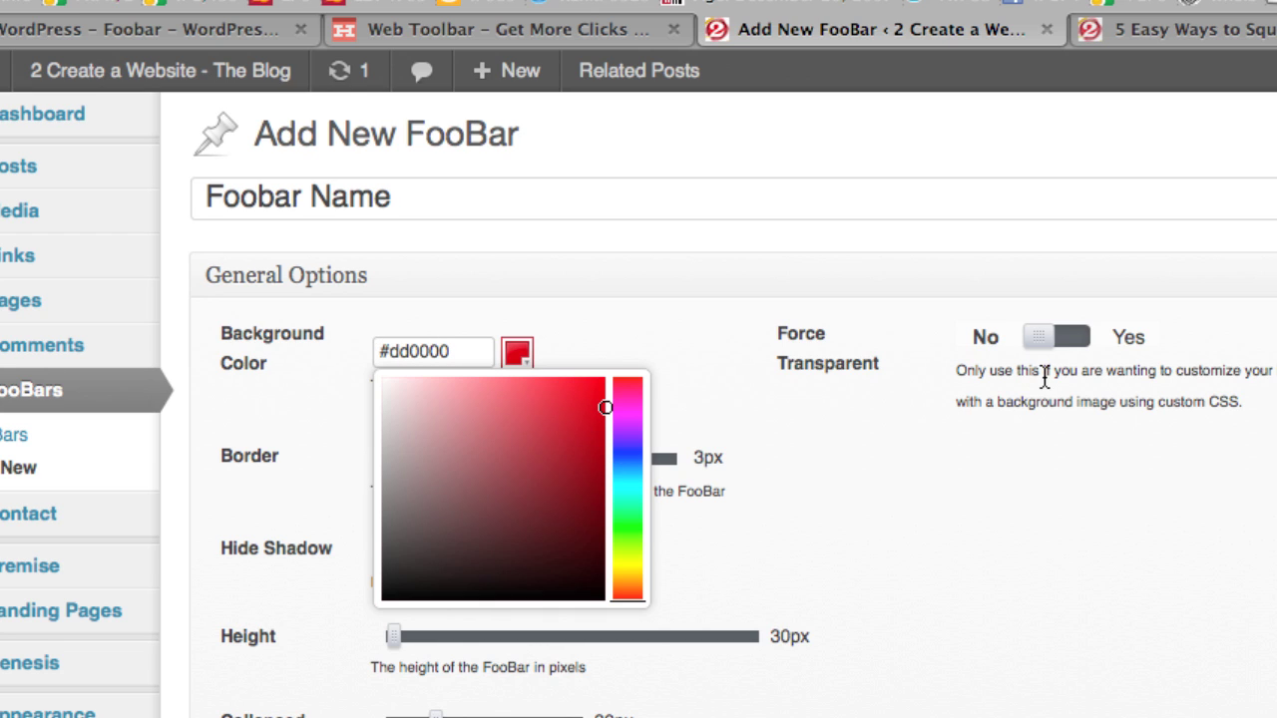
click(936, 436)
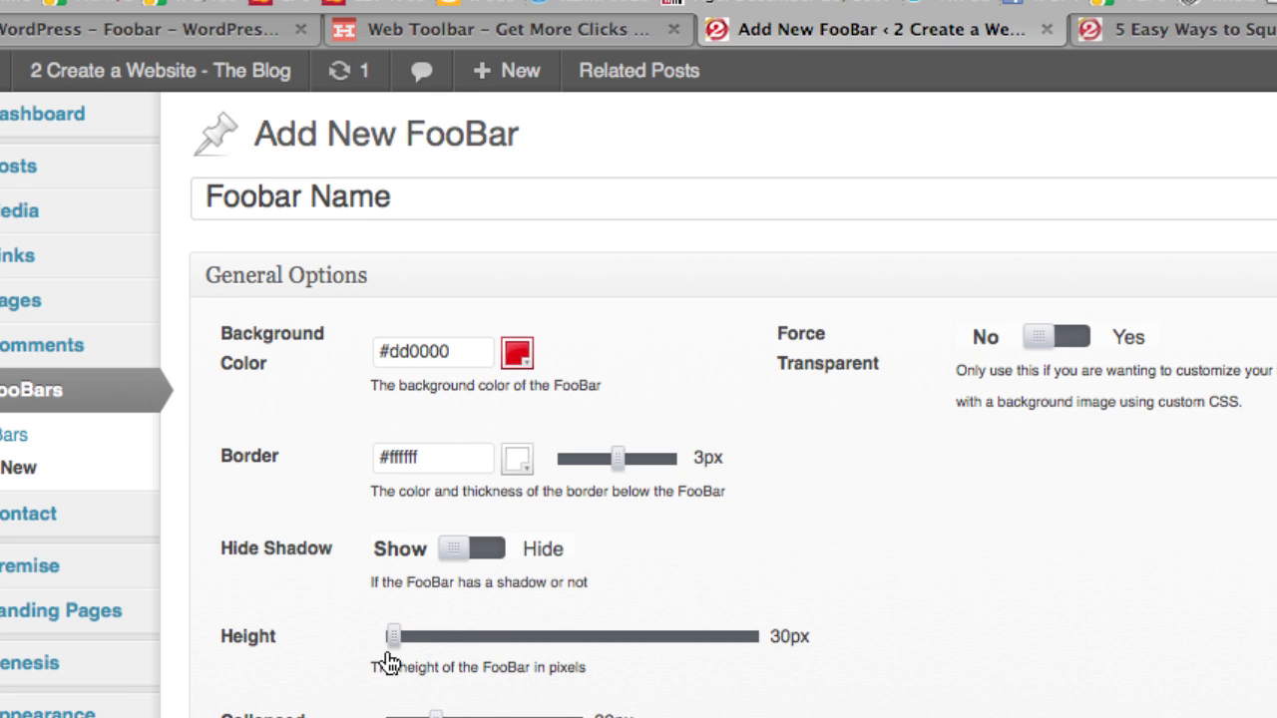
Review Normal message styling: #ffffff text and #ffffaa link and link-hover colours.
scroll(882, 584, down, 5)
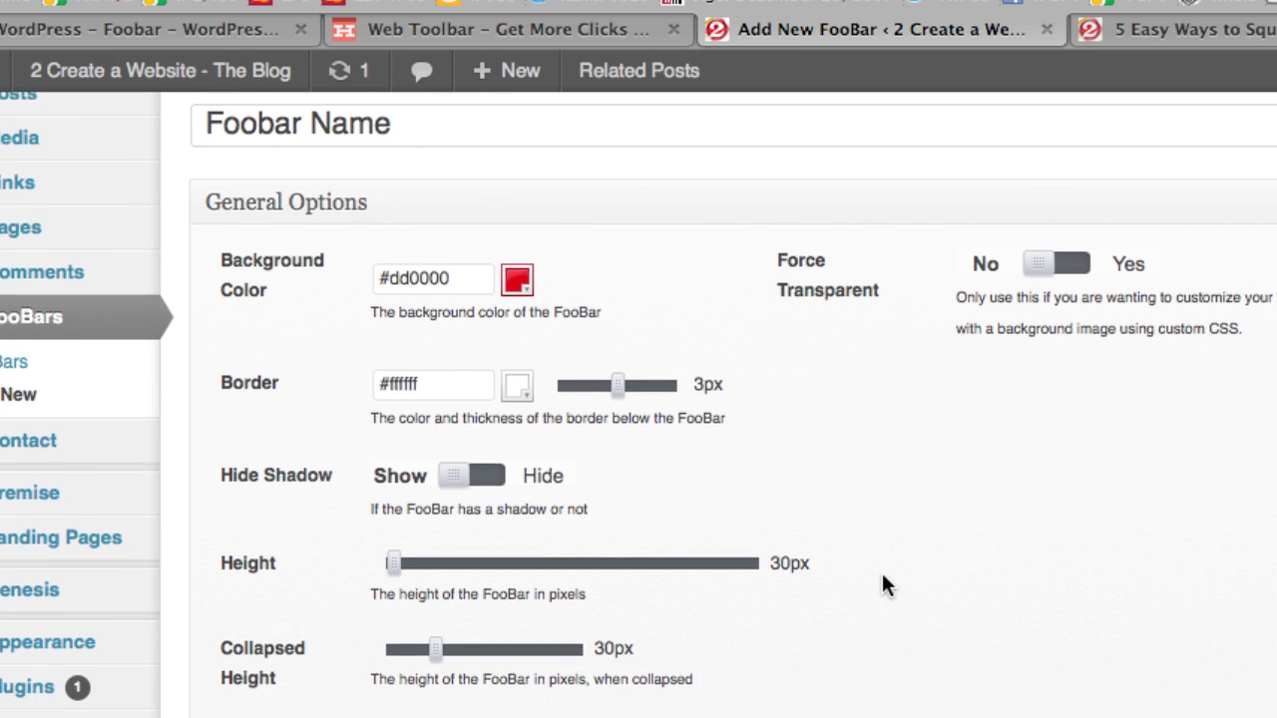
scroll(882, 585, down, 1)
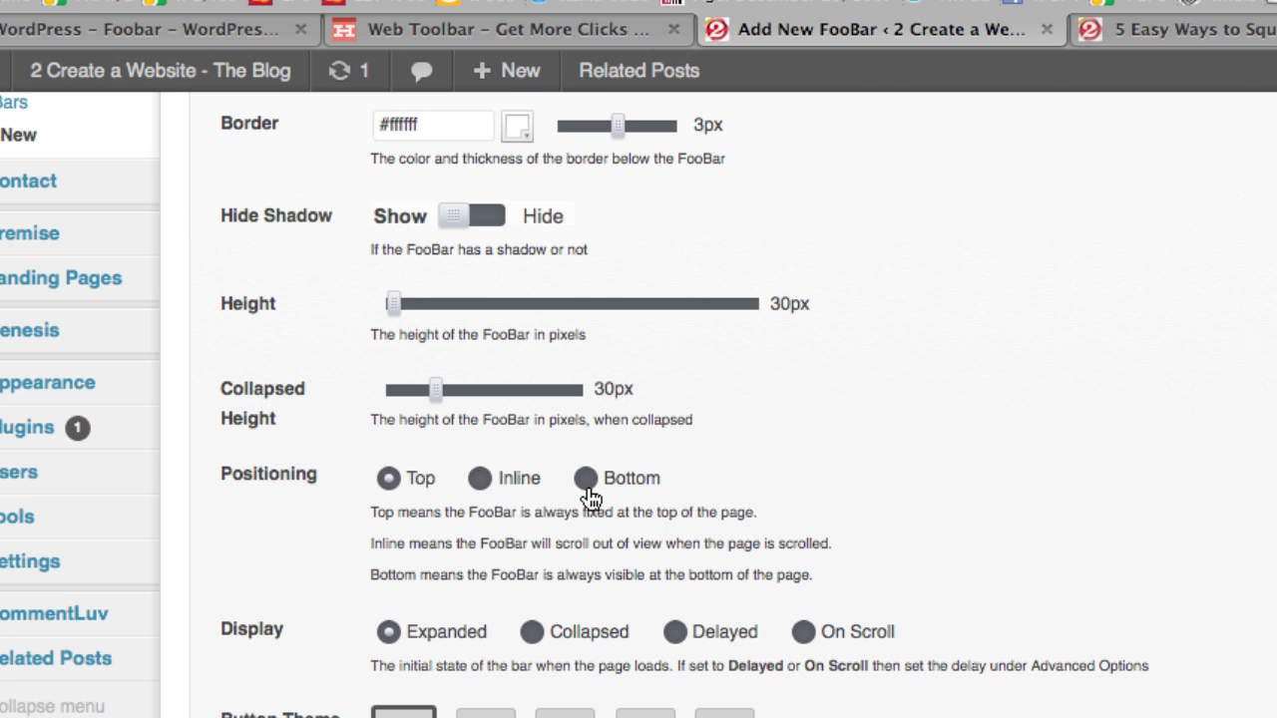
scroll(480, 492, down, 5)
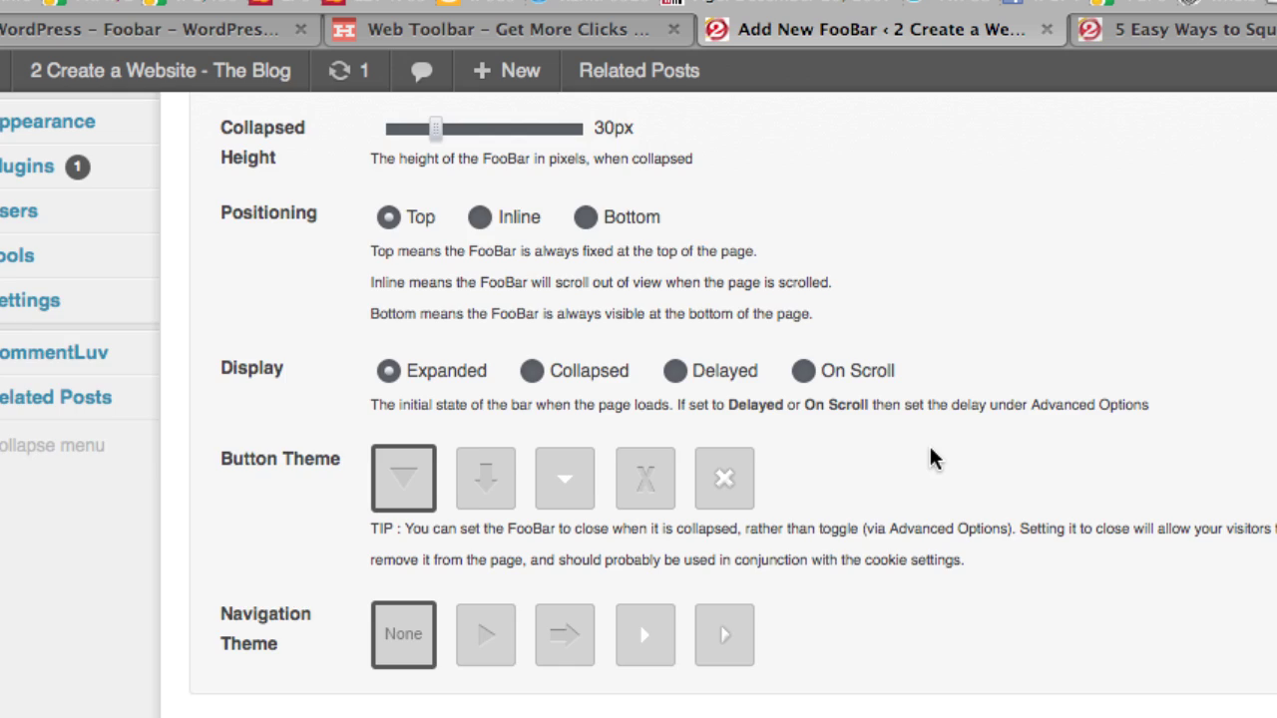
scroll(931, 456, down, 5)
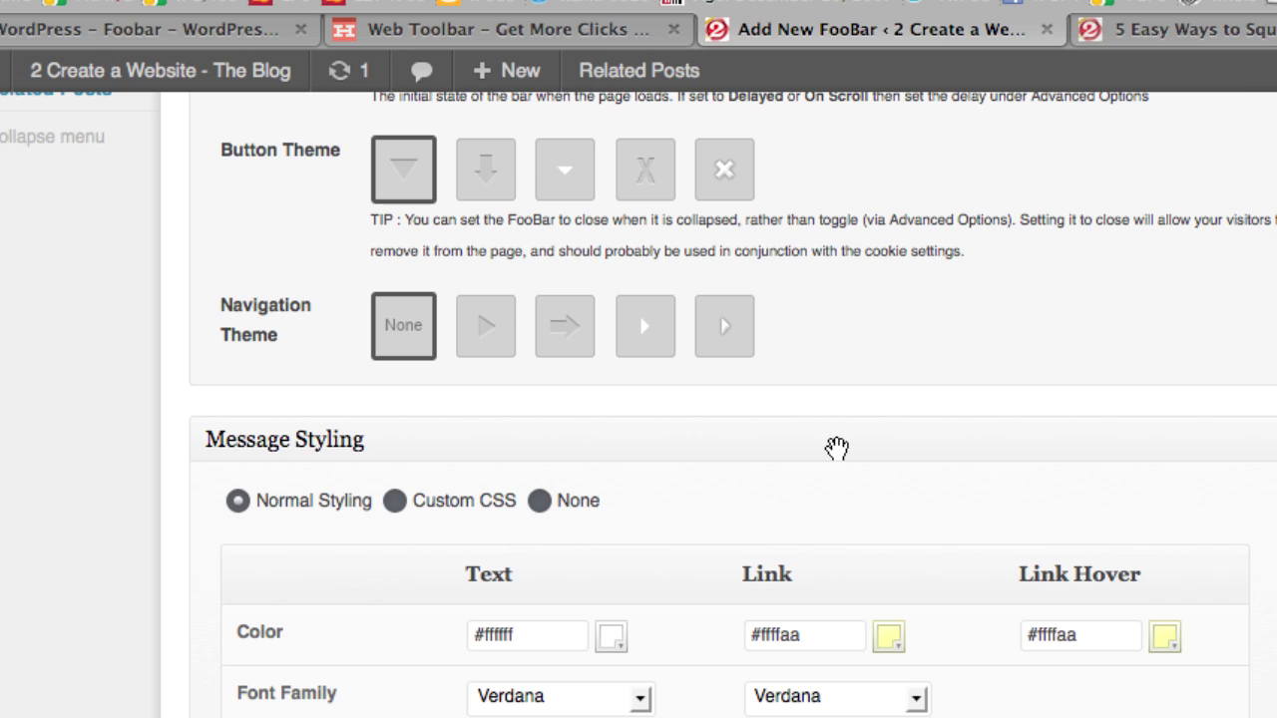
scroll(836, 448, down, 5)
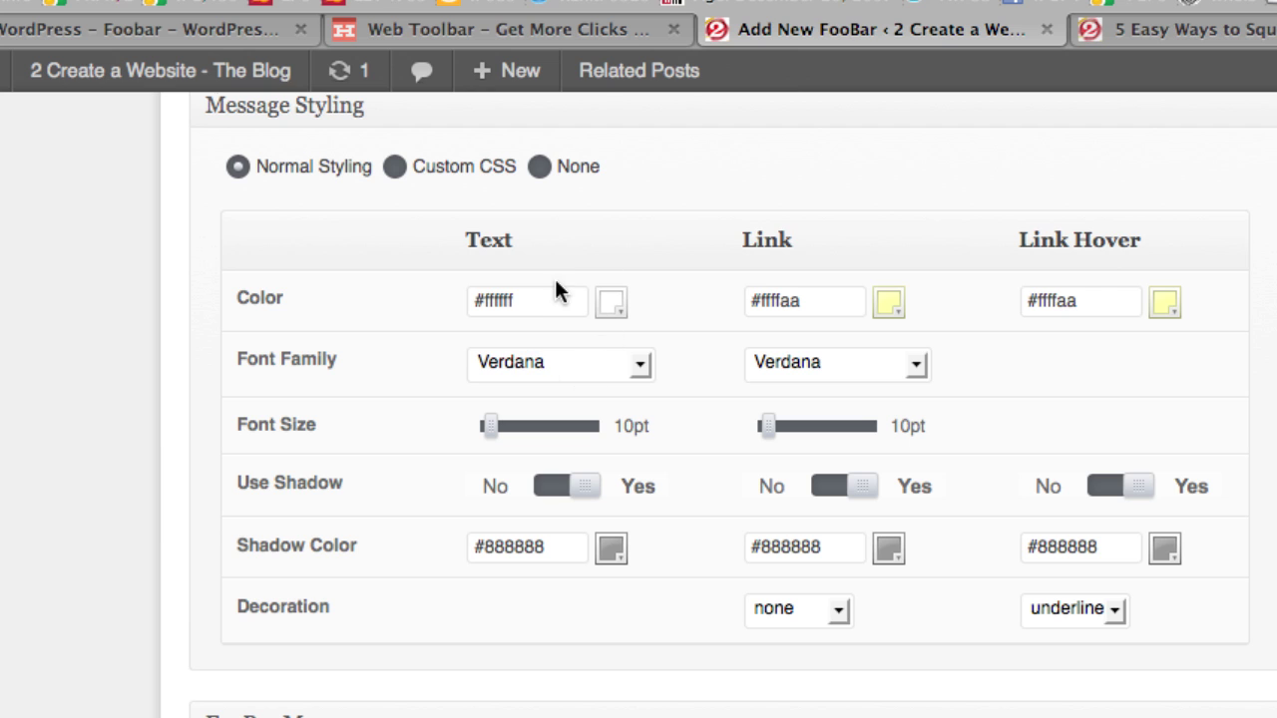
Check the notification bar on the live blog post, then return to the FooBar Messages section.
click(1156, 36)
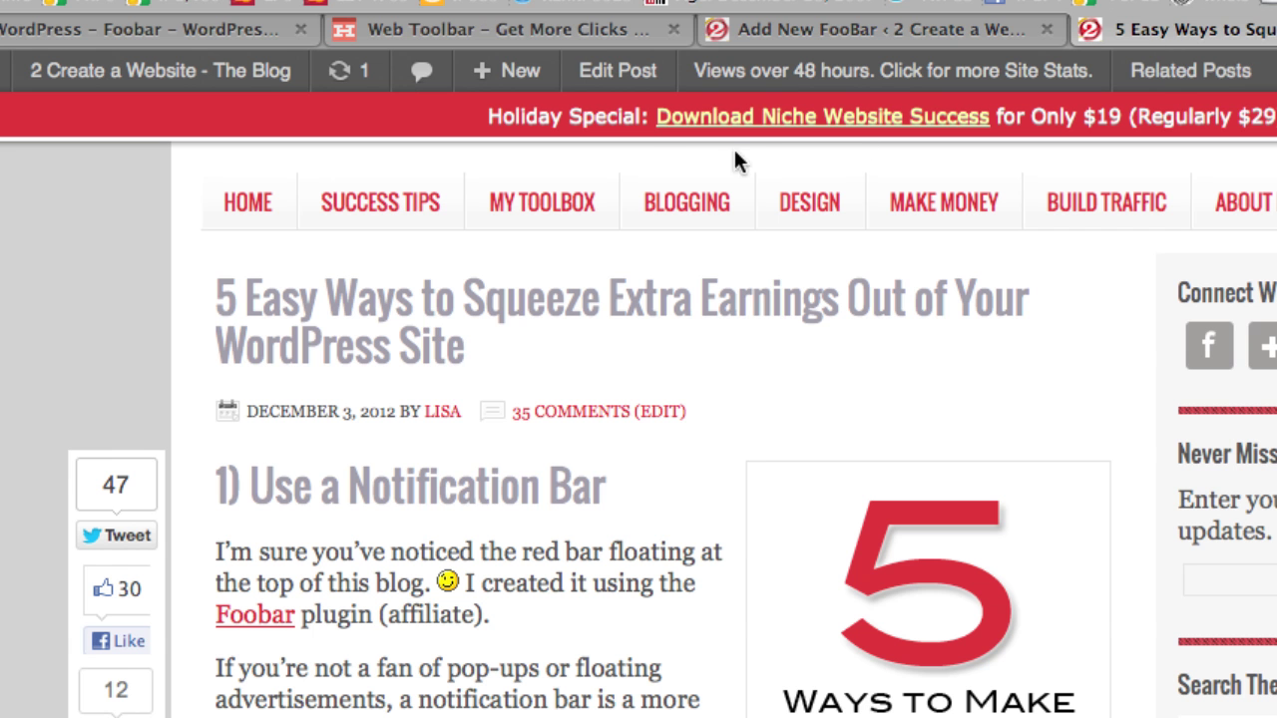
click(942, 37)
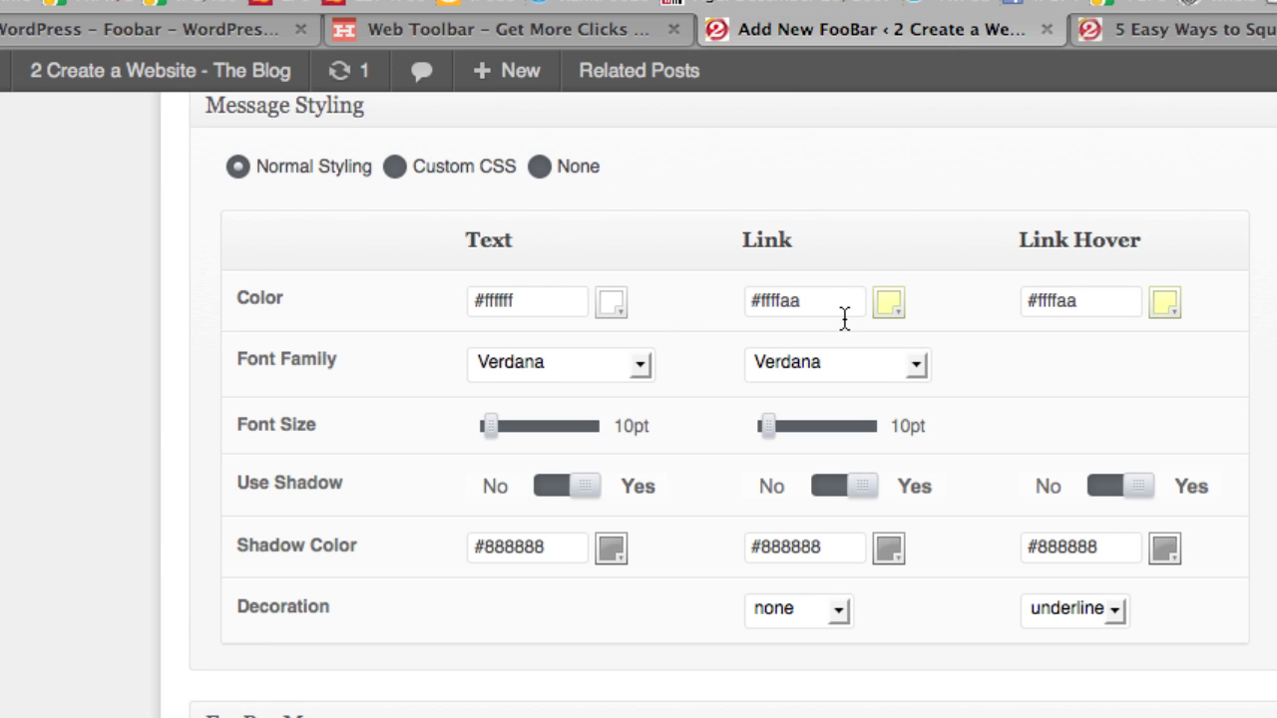
scroll(5, 449, down, 3)
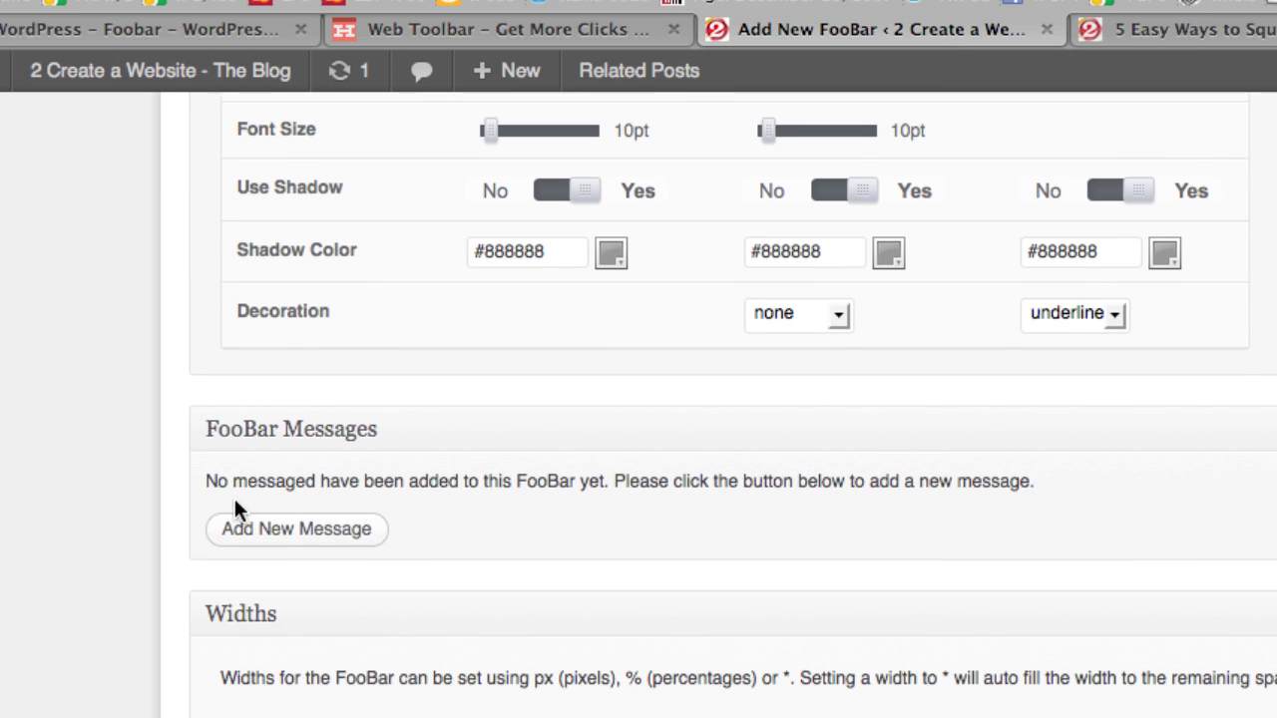
Add a FooBar message reading 'Your Foobar message'.
click(256, 530)
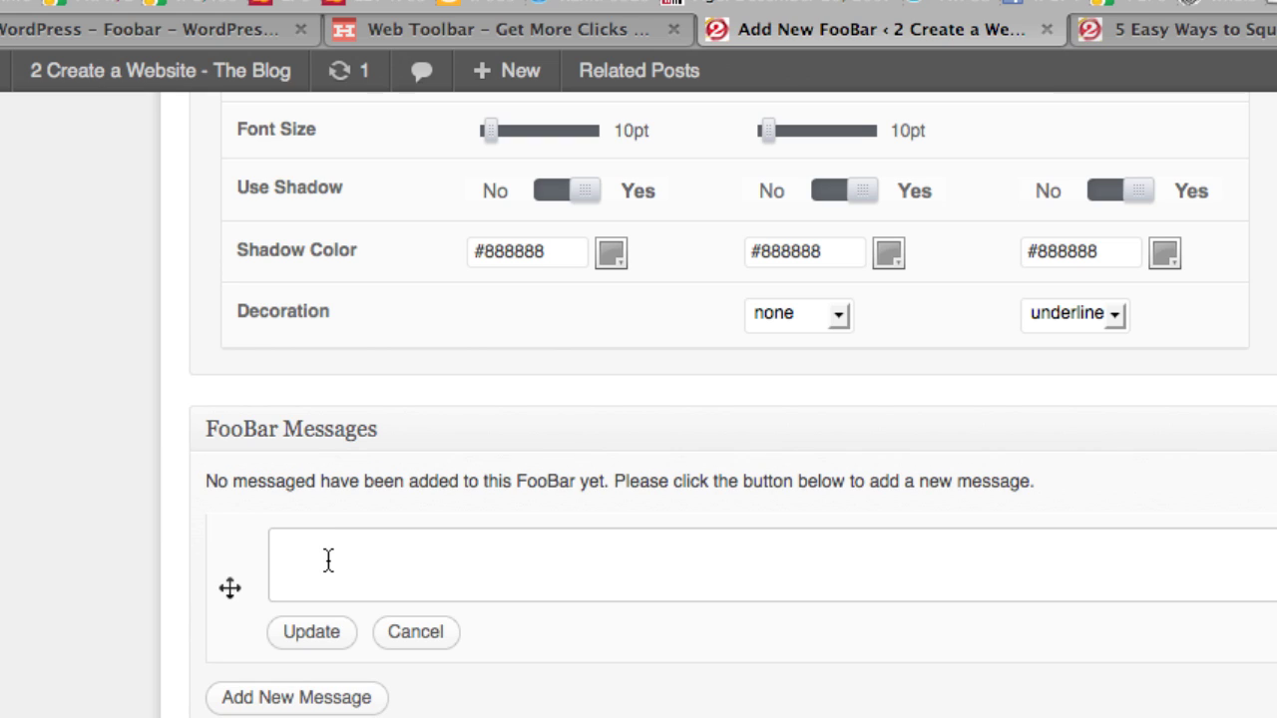
click(328, 560)
text(Your Foobar message)
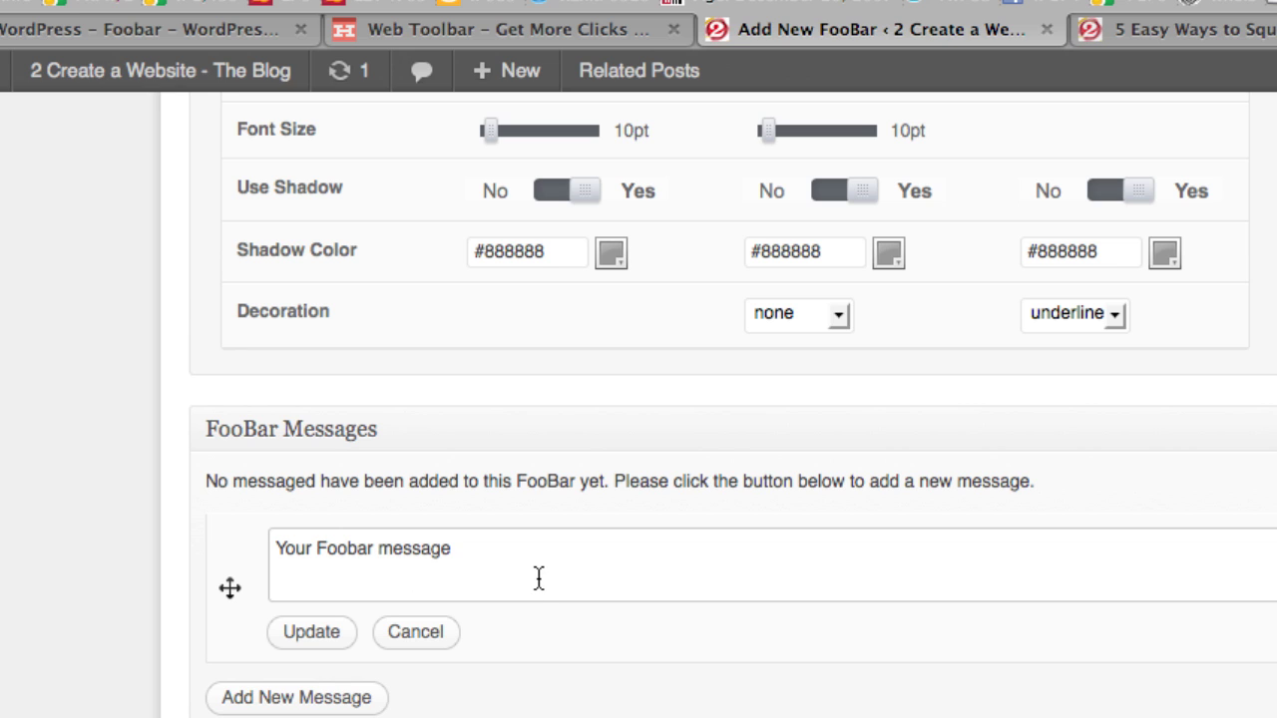
Review the Twitter, Social Profiles and Save FooBar options below the message.
scroll(599, 578, up, 10)
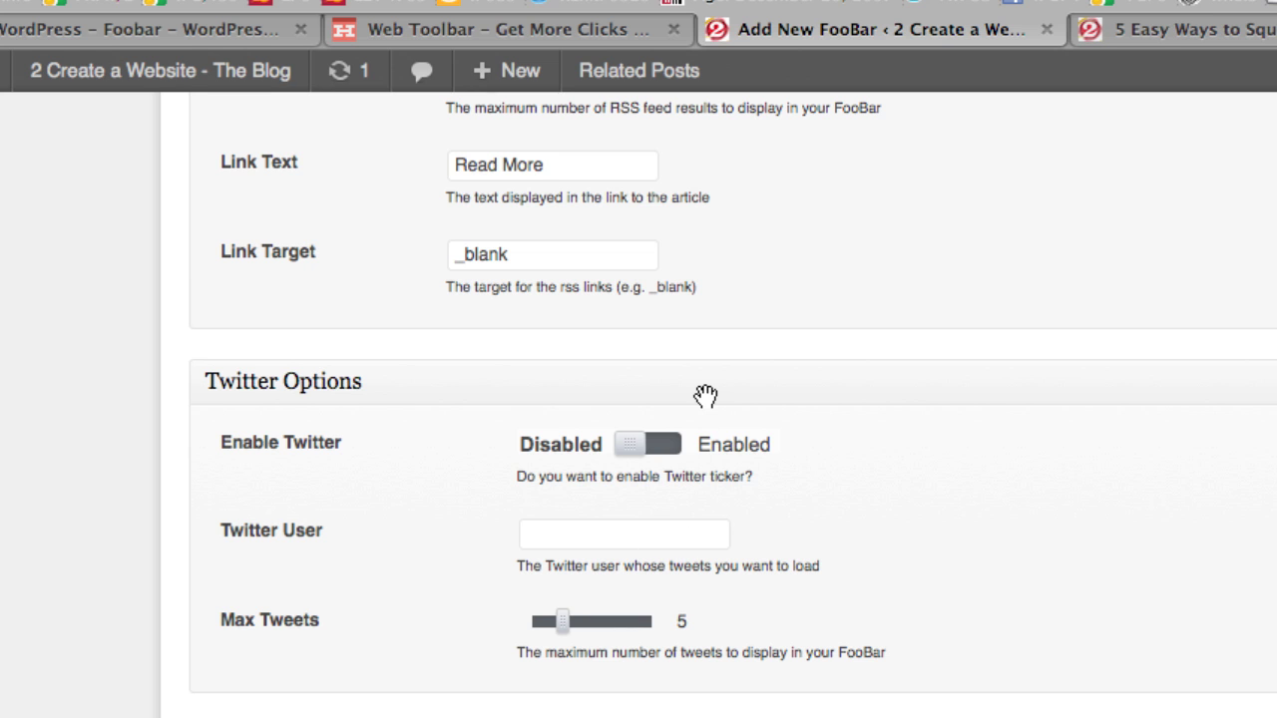
scroll(705, 396, down, 5)
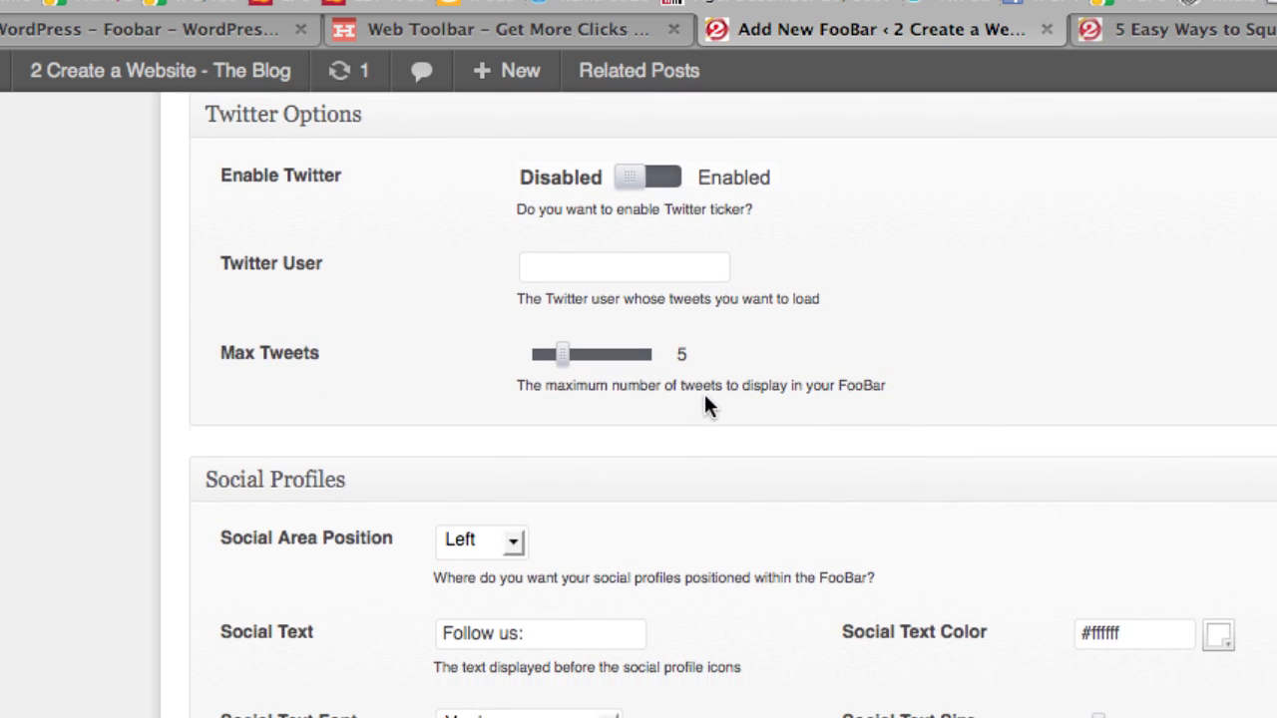
scroll(704, 399, up, 15)
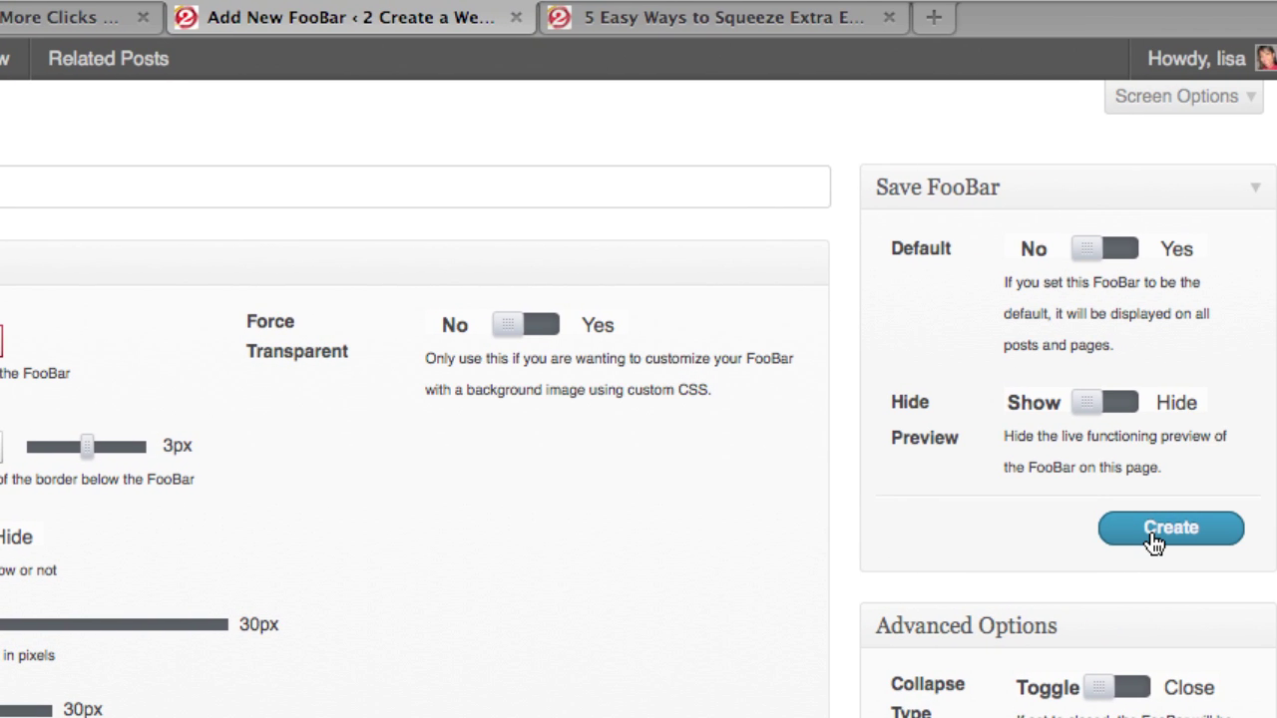
scroll(1148, 542, down, 1)
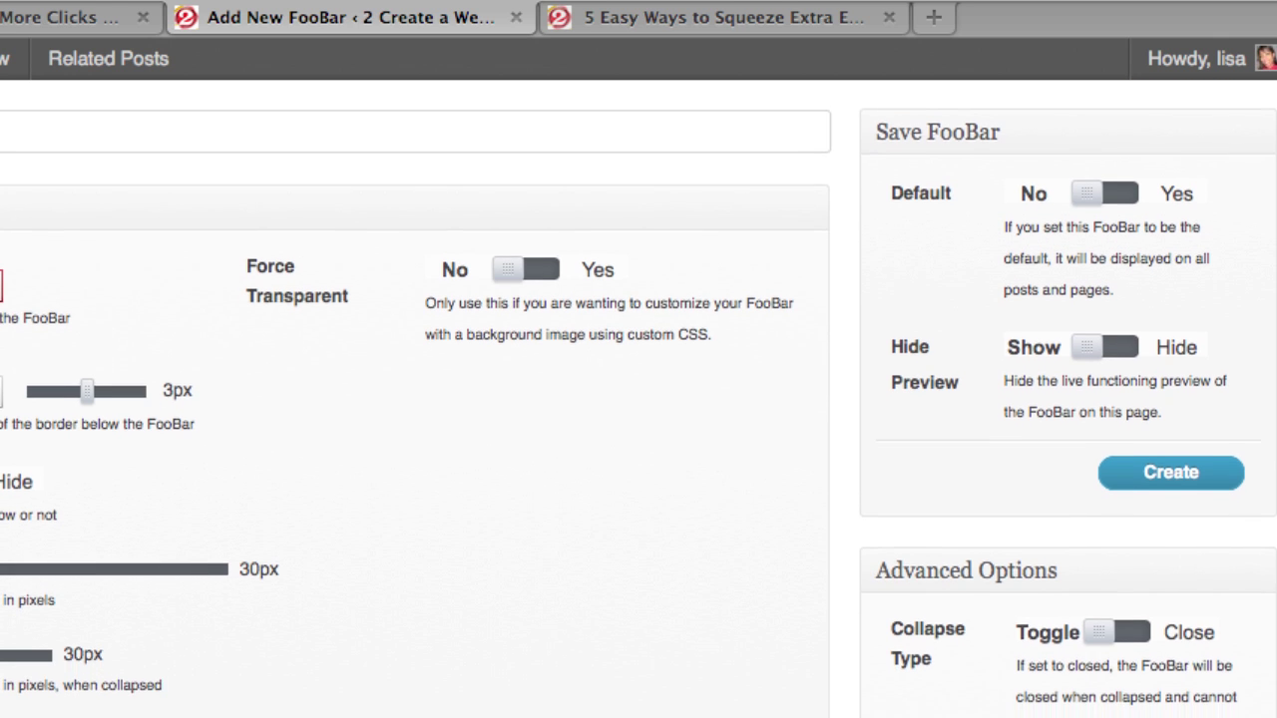
scroll(638, 399, down, 2)
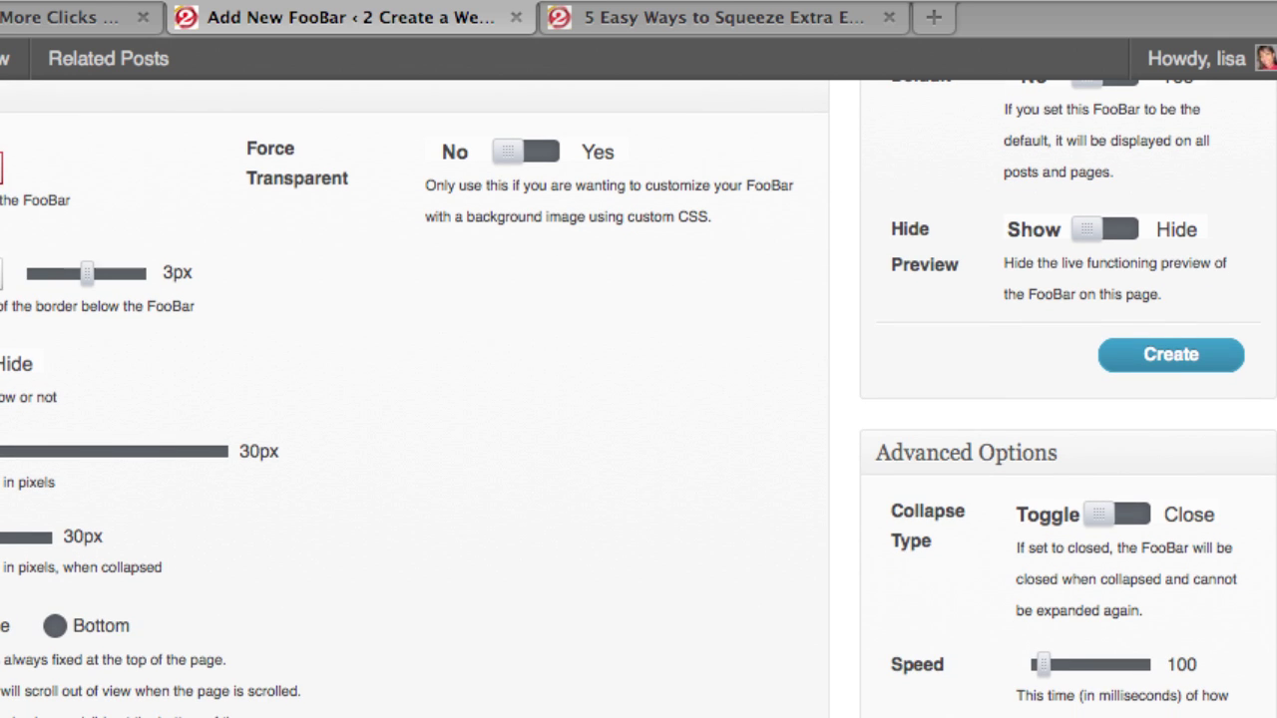
mouse_move(159, 547)
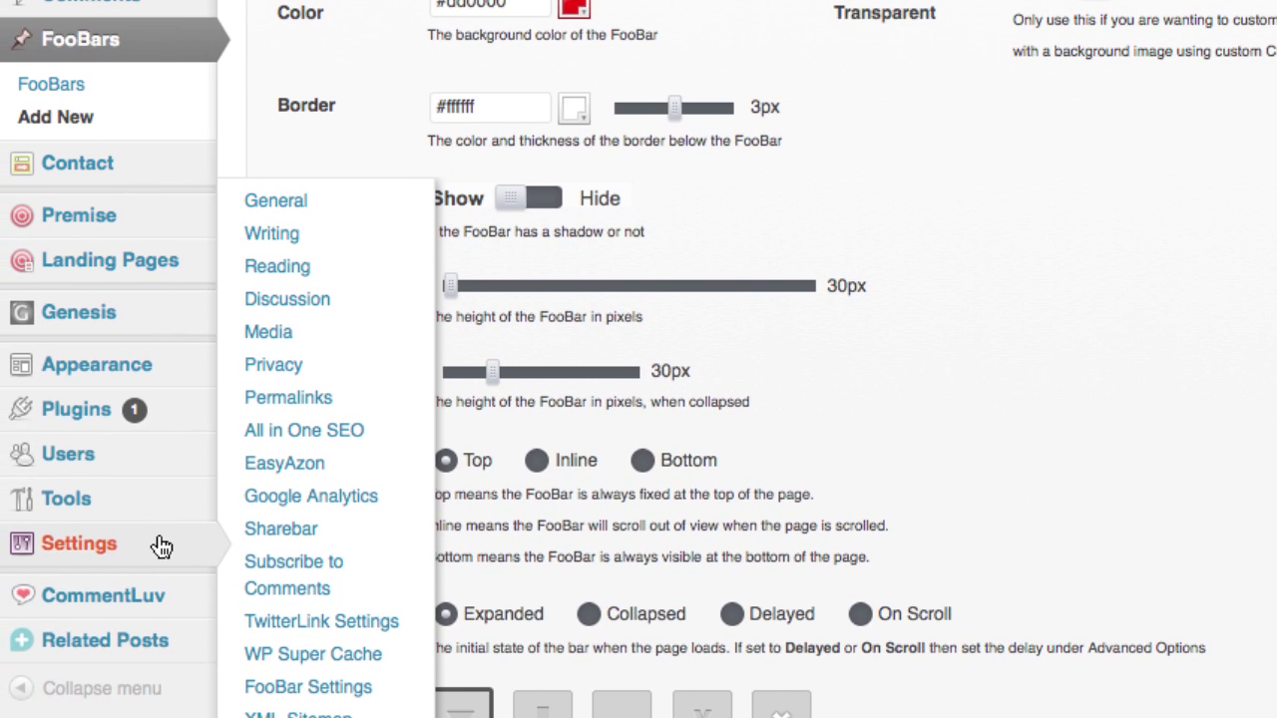
In FooBar Settings, try --no default set--, then restore NWS Special as the Default FooBar.
click(267, 698)
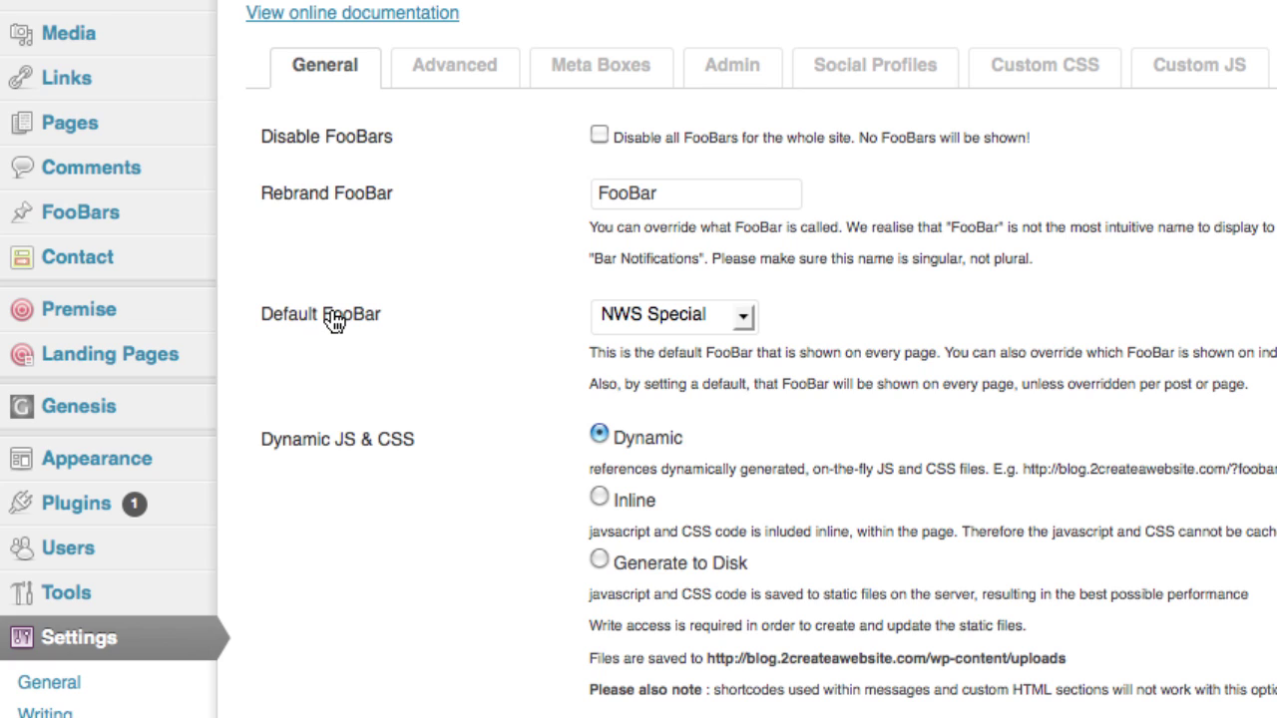
click(740, 318)
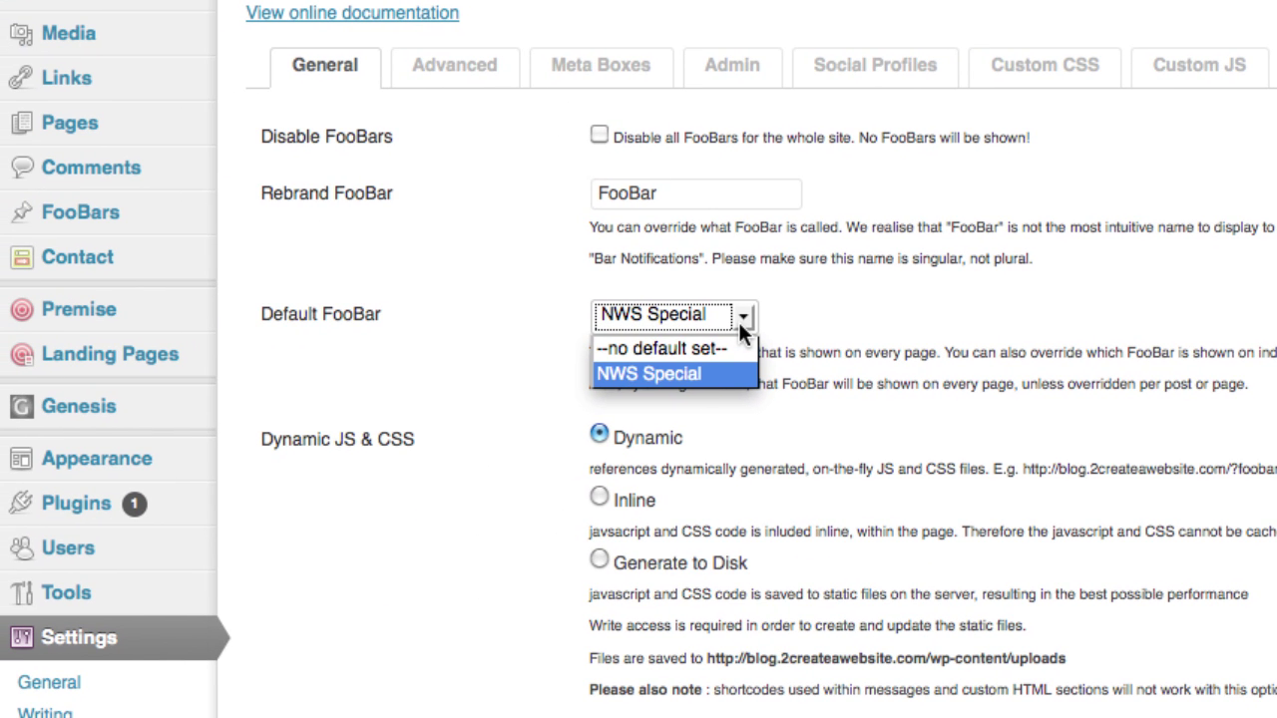
click(719, 349)
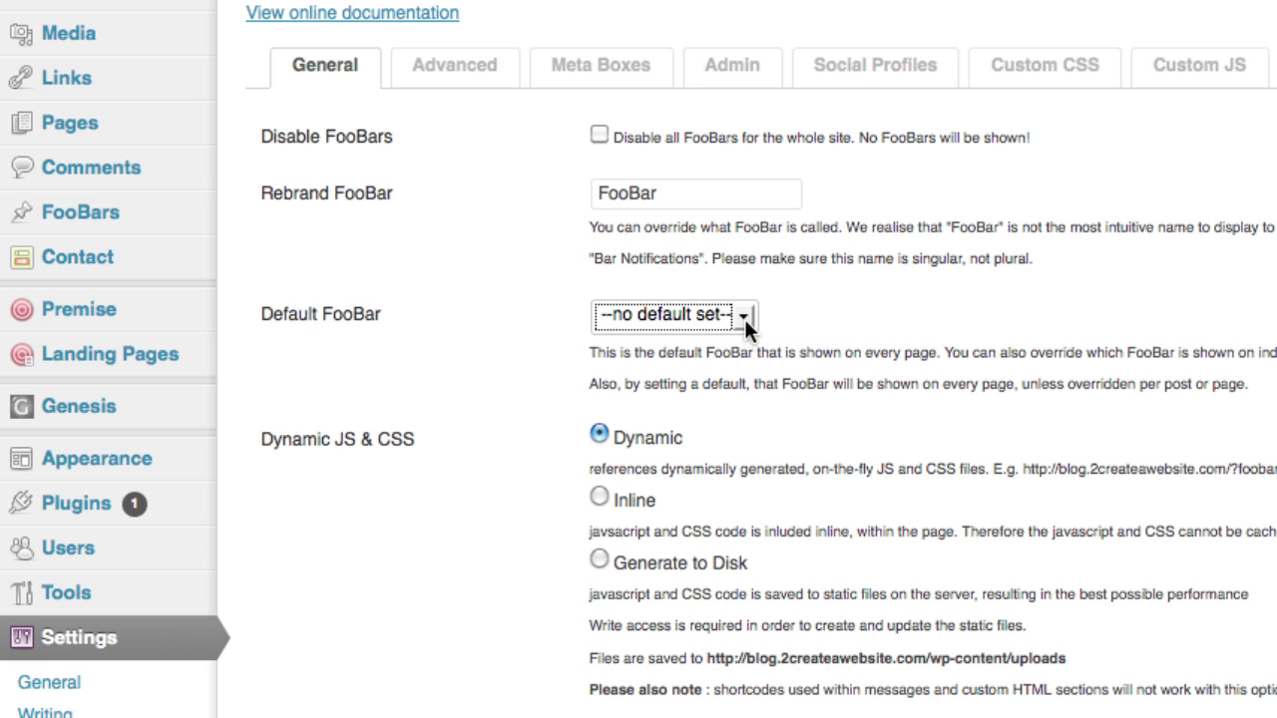
click(744, 319)
click(700, 370)
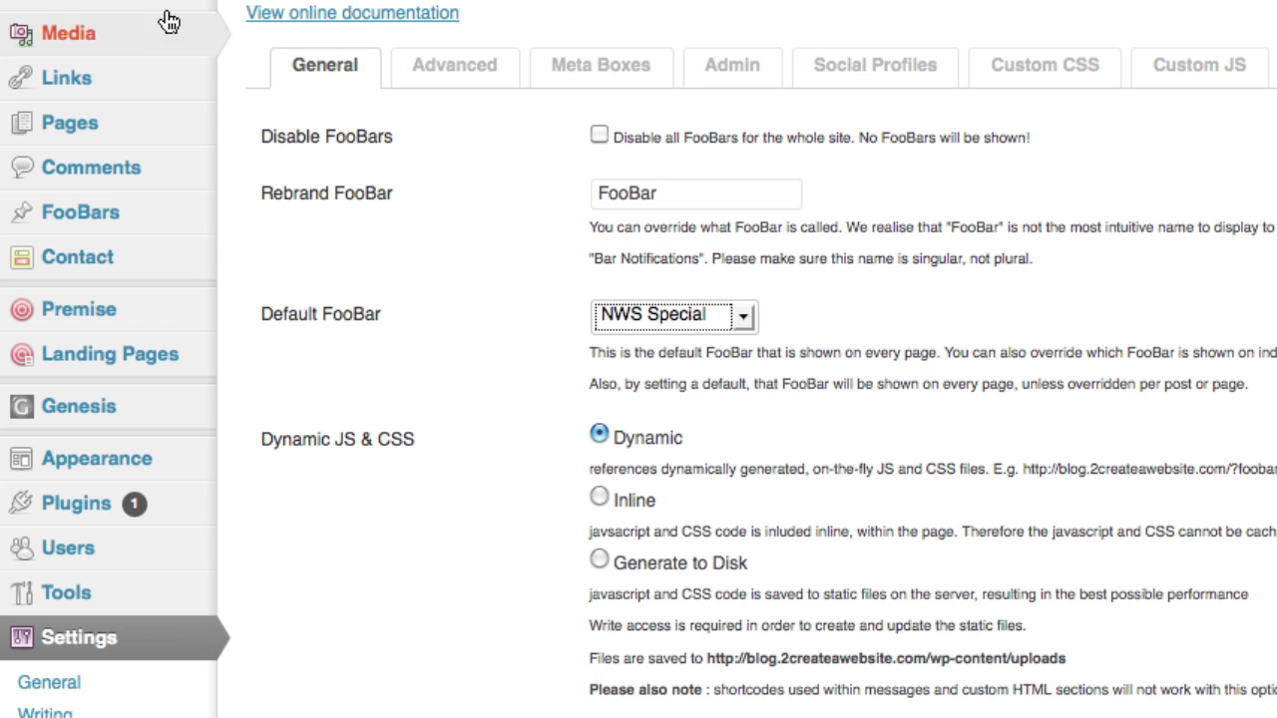
mouse_move(149, 232)
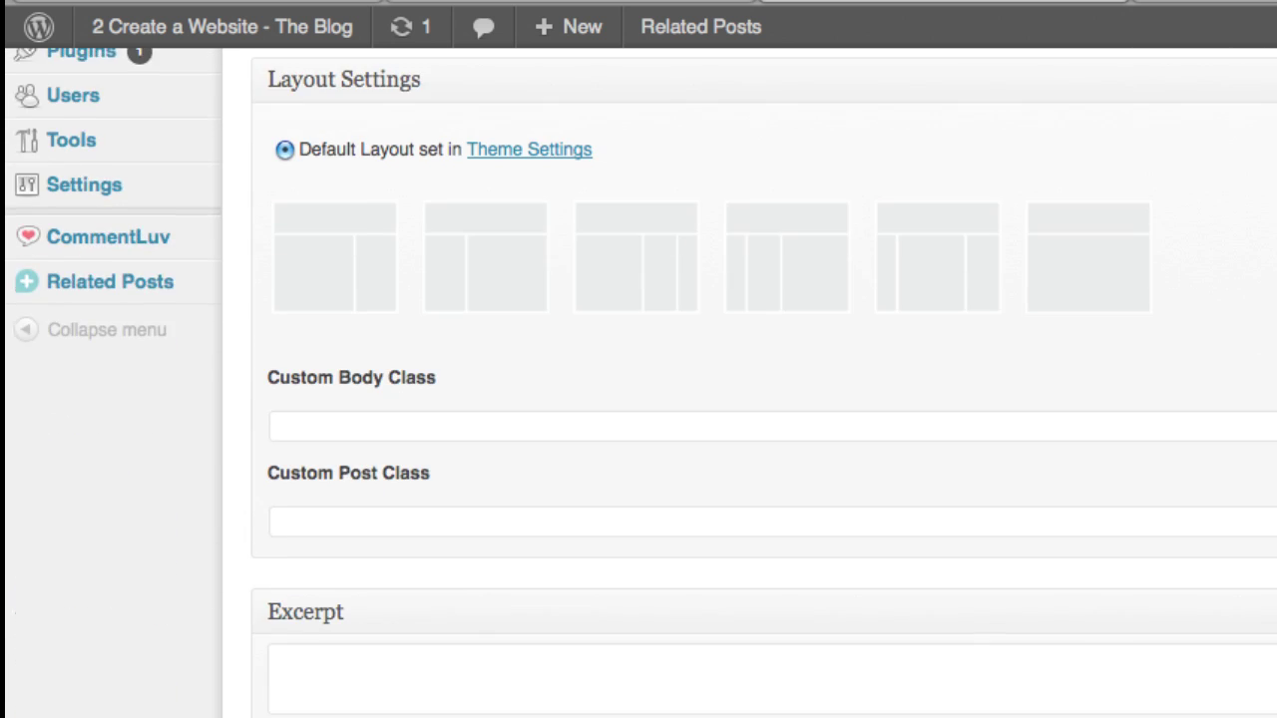
Set the post's FooBar Options to Select FooBar.
scroll(638, 379, down, 10)
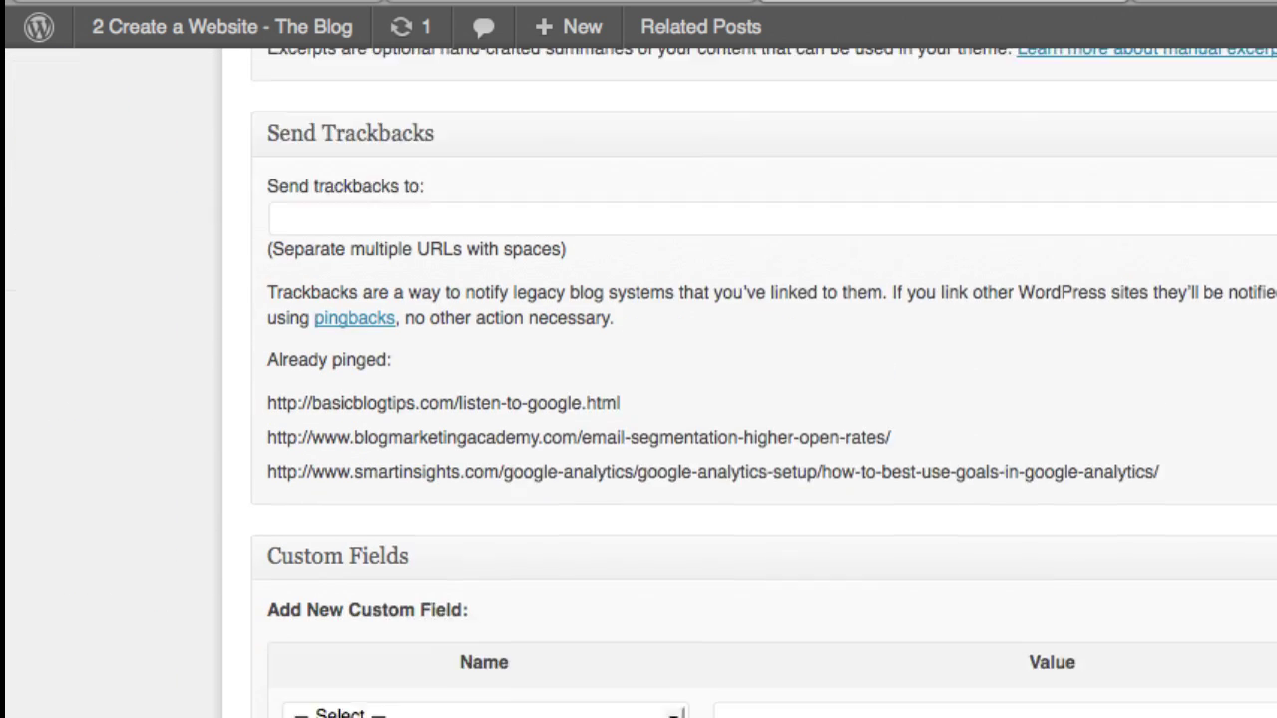
scroll(764, 383, up, 1)
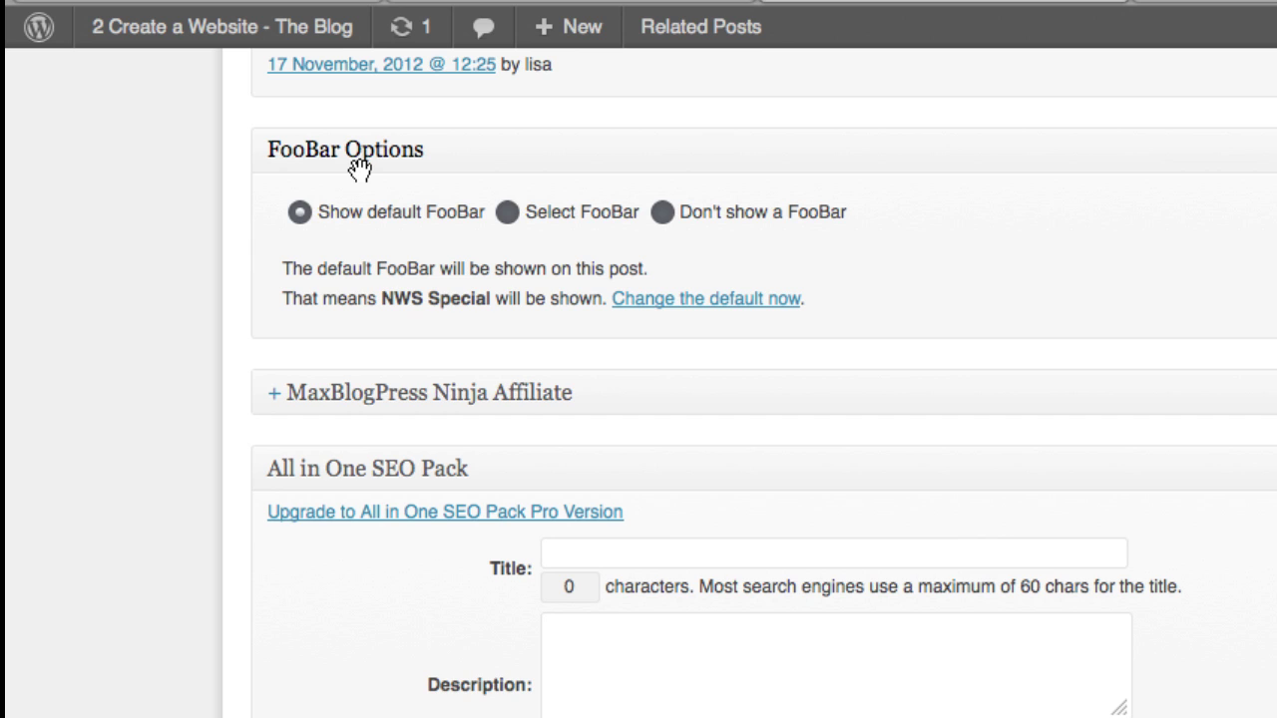
click(508, 213)
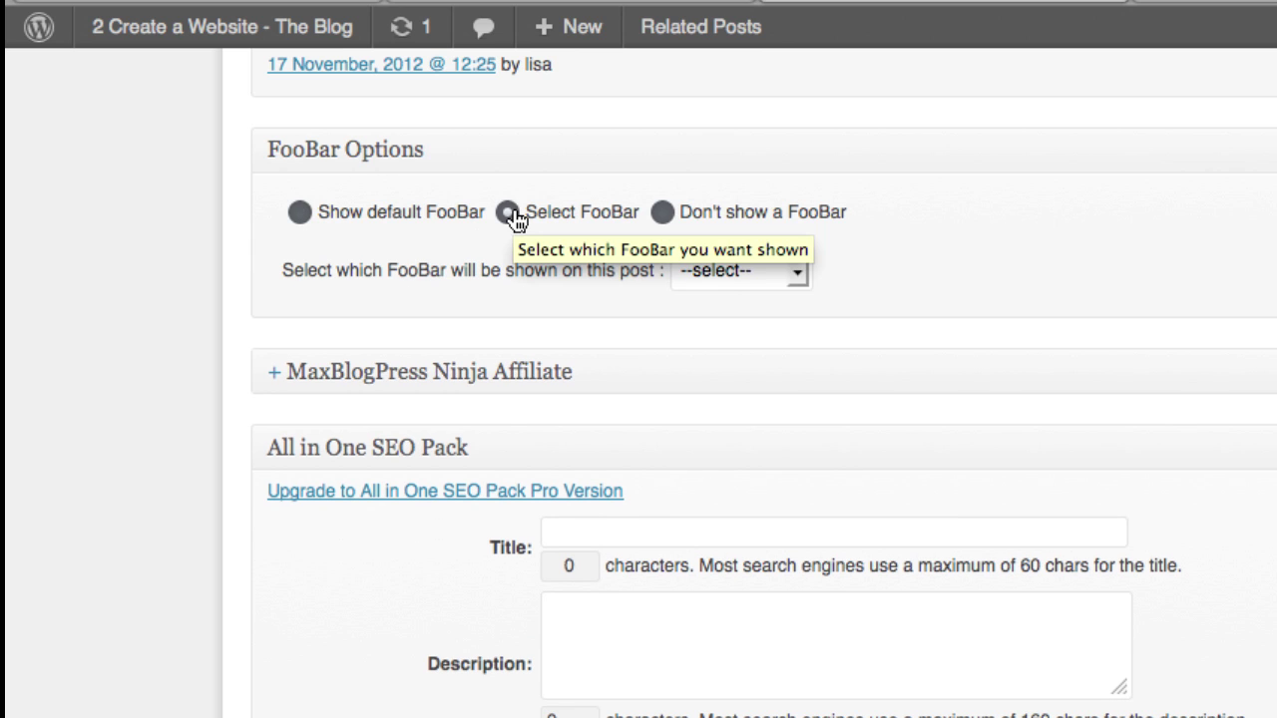